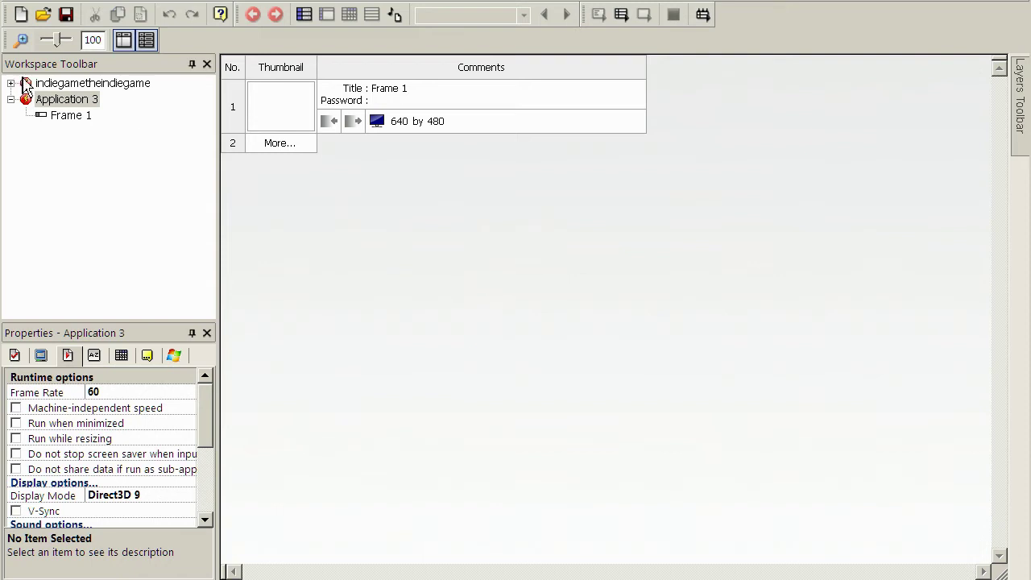
Select Frame 1 to display its properties and bring up its context menu of editor options
left_click(71, 121)
right_click(63, 121)
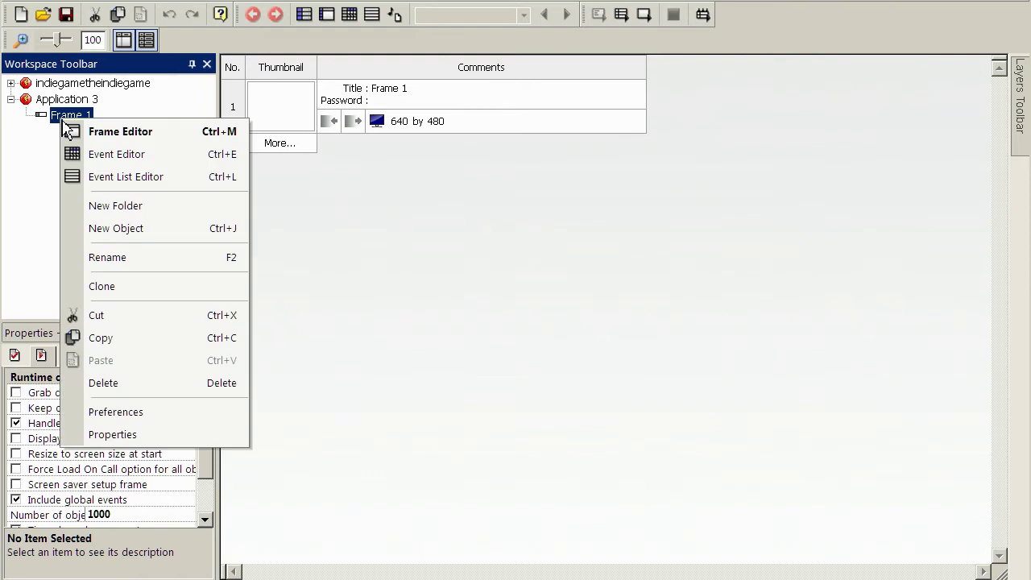
left_click(30, 143)
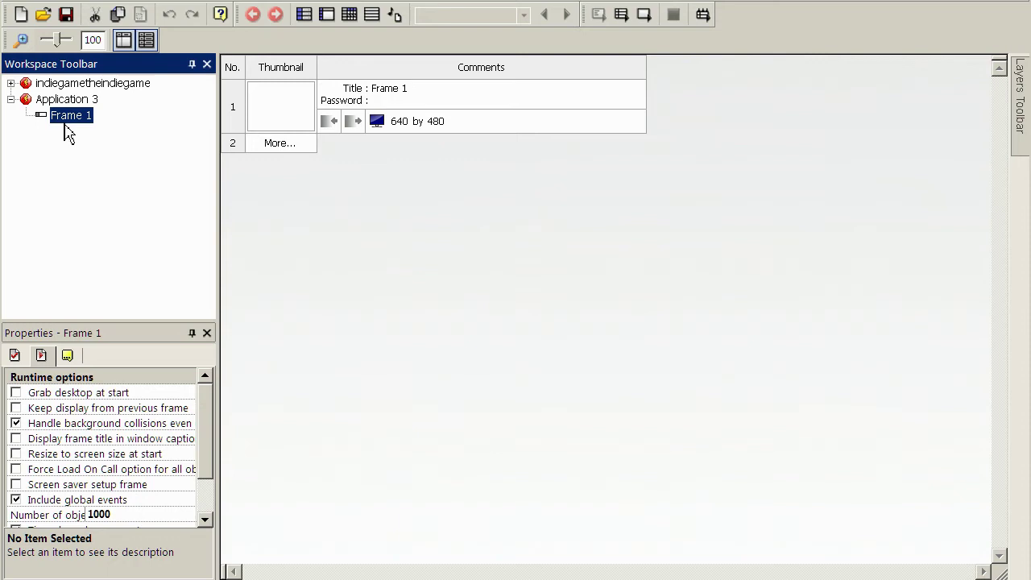
right_click(67, 119)
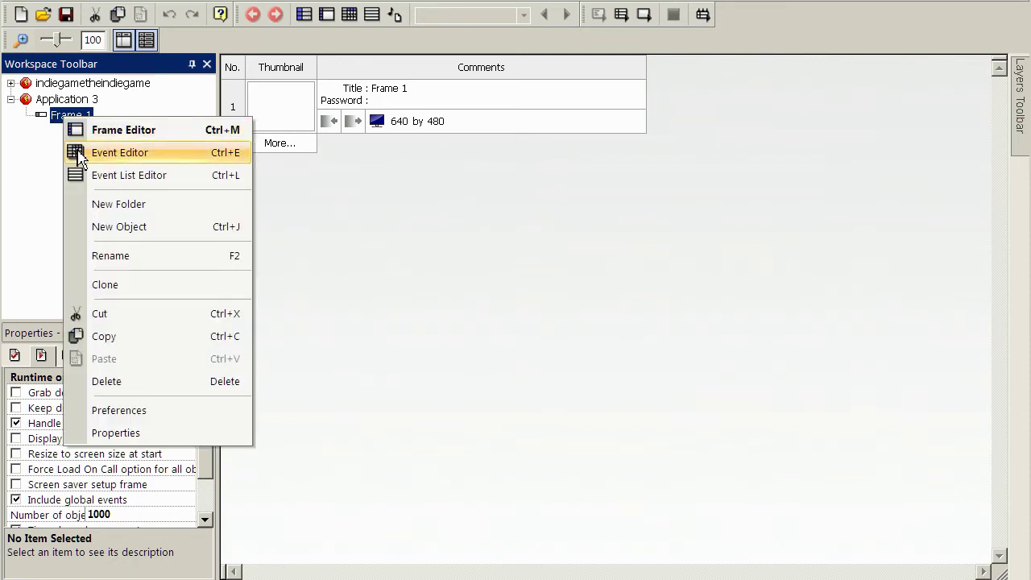
Open Frame 1's editor and start a new object from the Frame 1 context menu
left_click(78, 153)
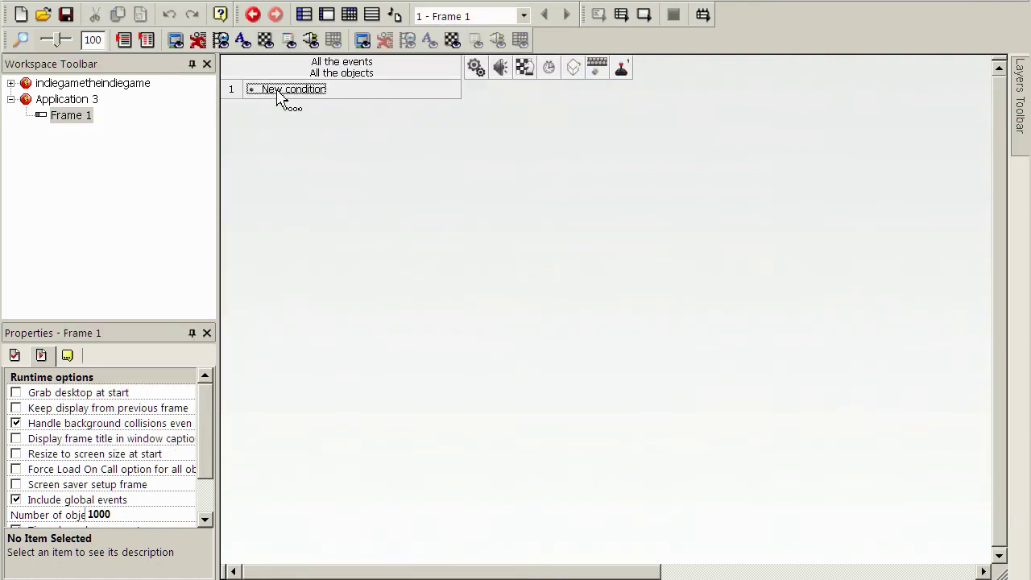
right_click(64, 116)
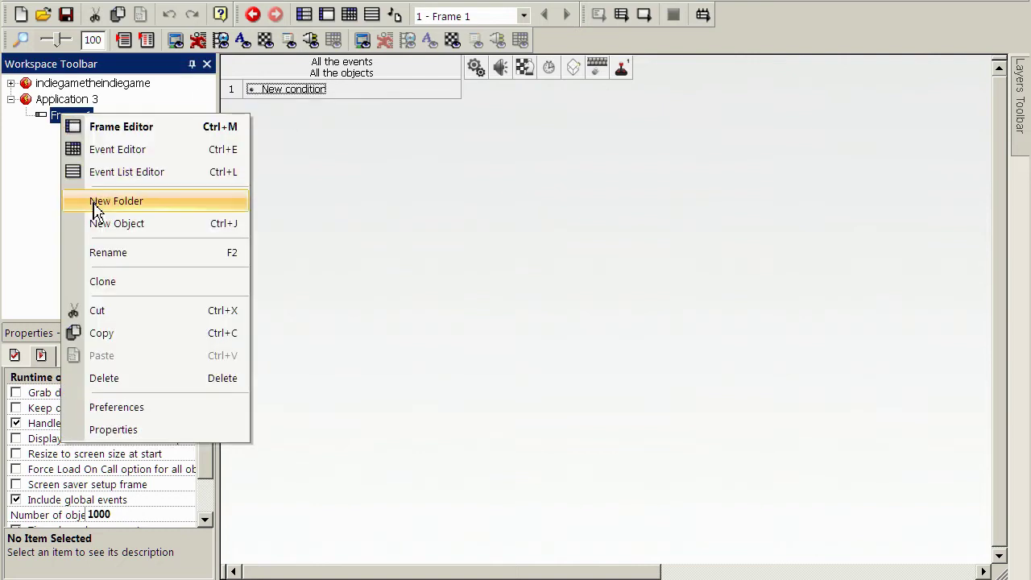
left_click(109, 224)
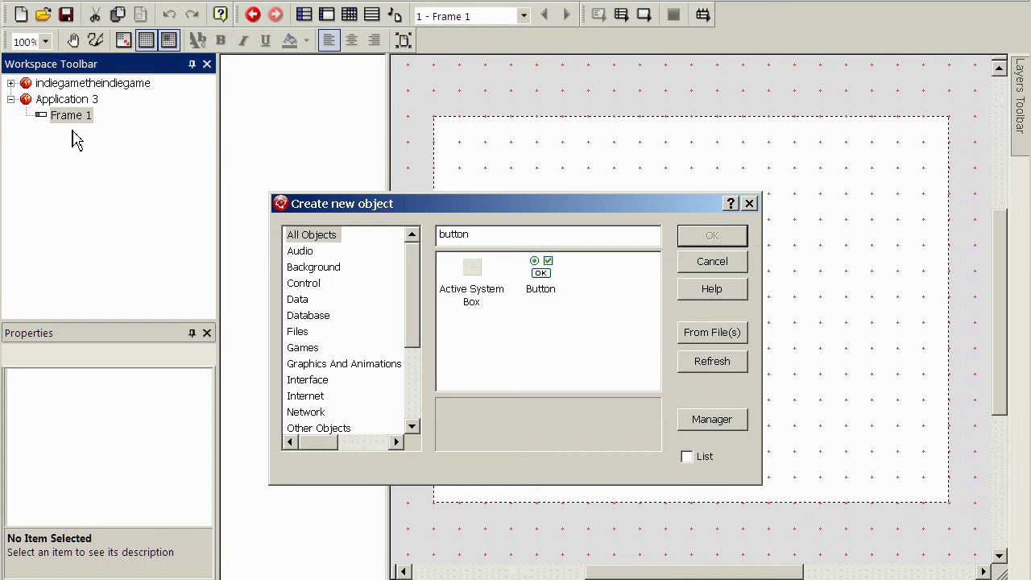
Place a Button left of the frame centre, keeping its type as Text Push button
left_click(540, 273)
left_click(712, 235)
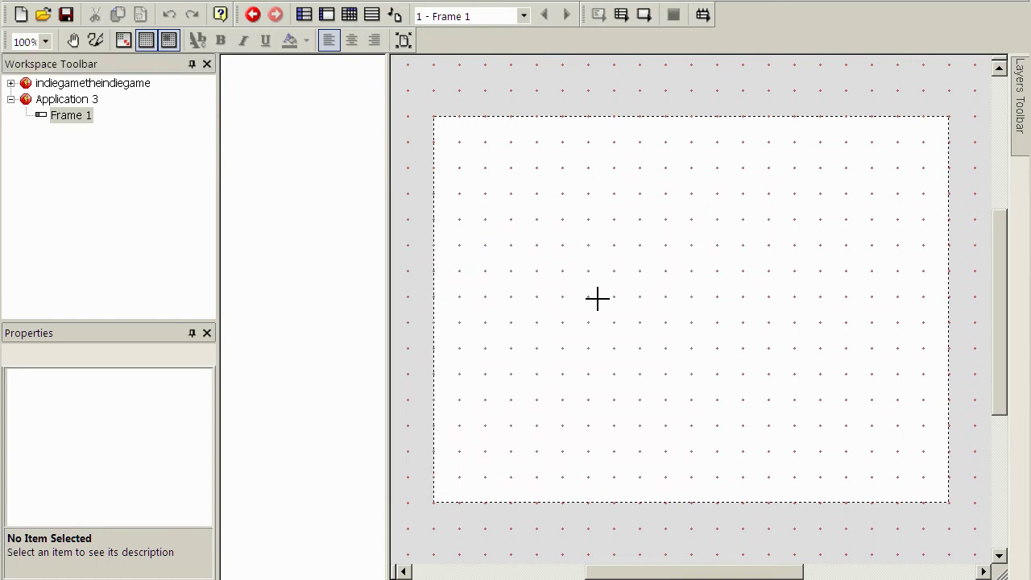
left_click(540, 253)
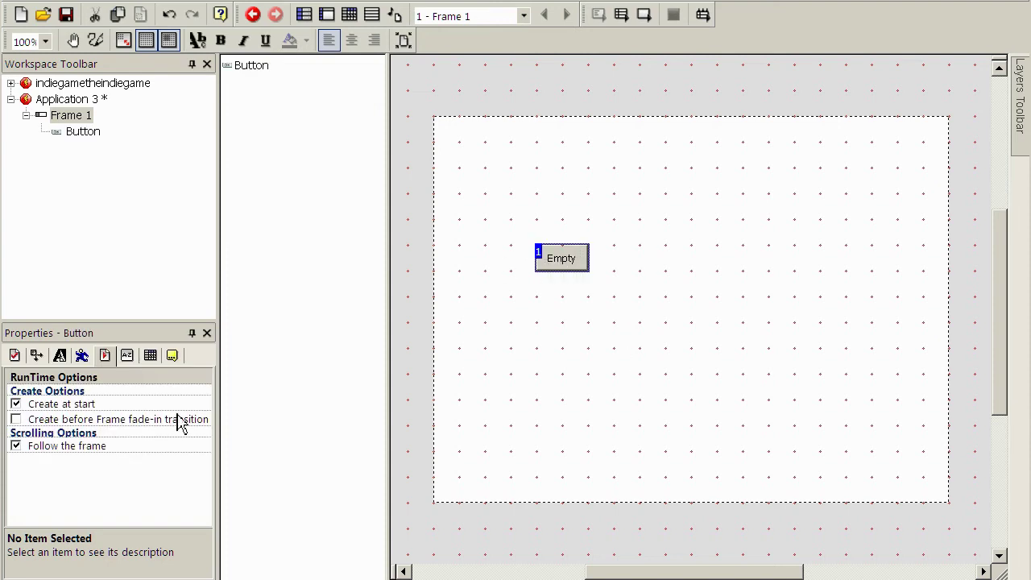
left_click(15, 356)
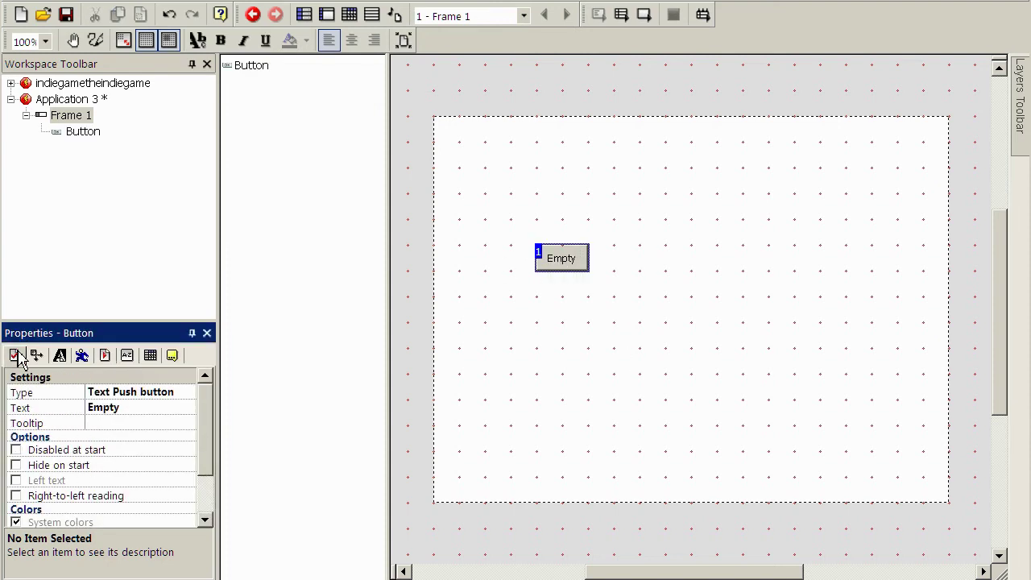
left_click(109, 394)
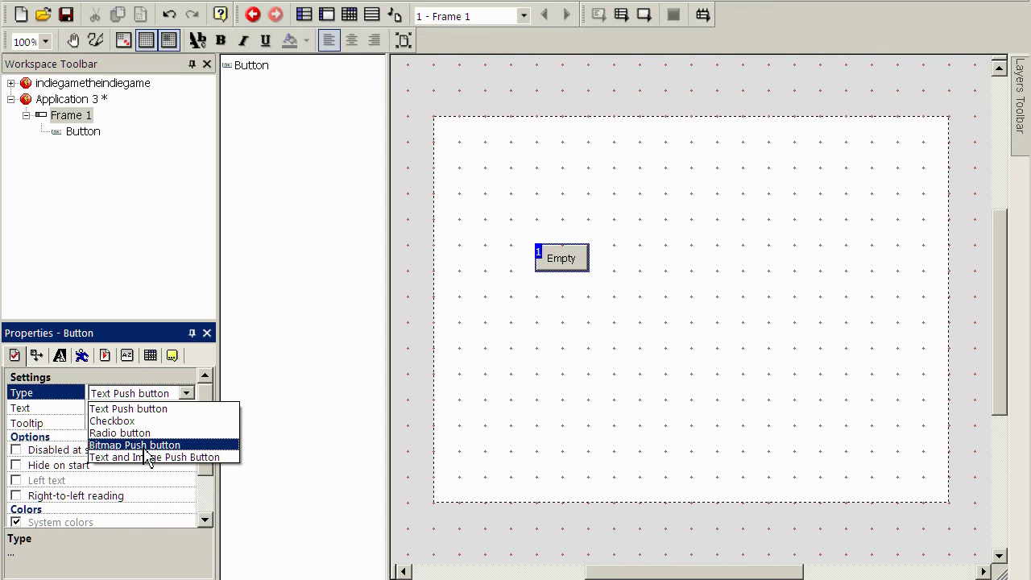
key("Escape")
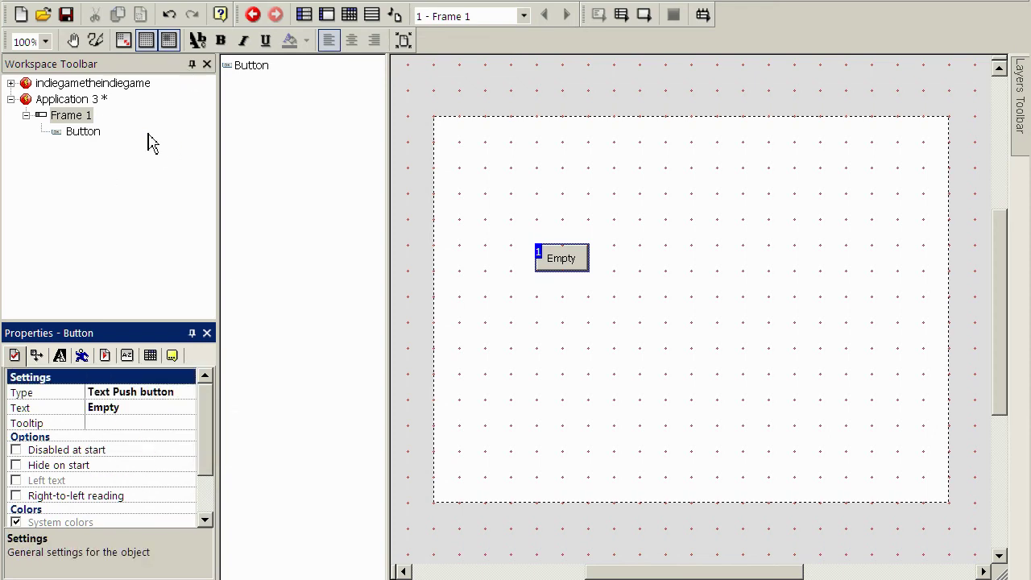
Start another new object for Frame 1, clearing the search and enlarging the dialog
right_click(100, 117)
left_click(162, 225)
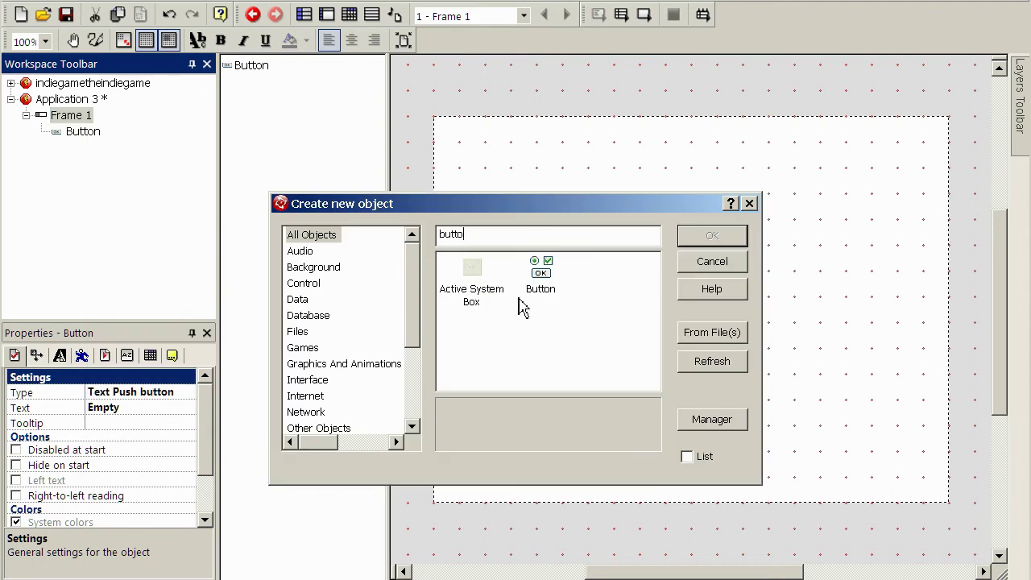
key("BackSpace")
key("BackSpace")
key("BackSpace")
key("BackSpace")
key("BackSpace")
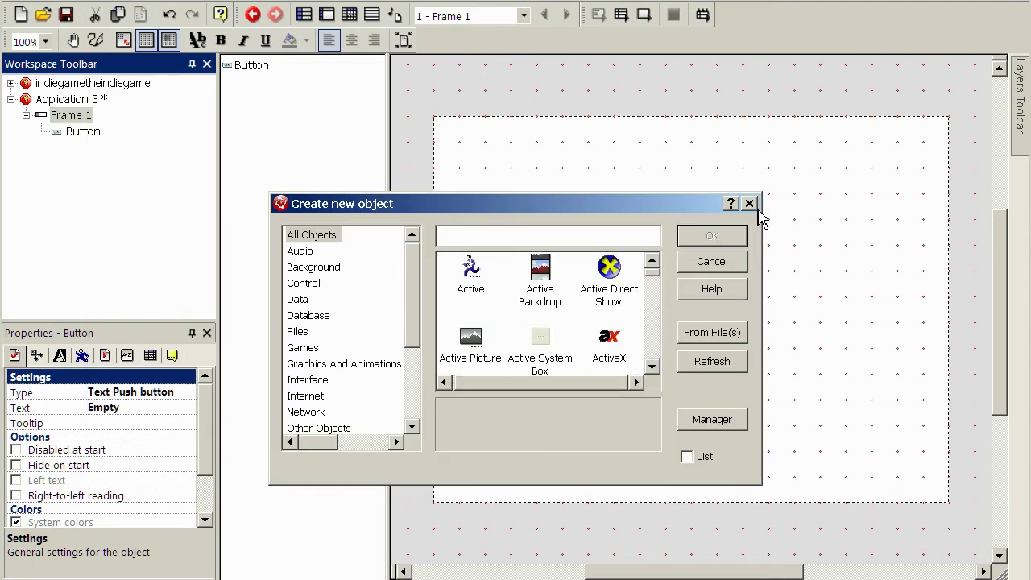
left_click_drag(690, 195, 693, 65)
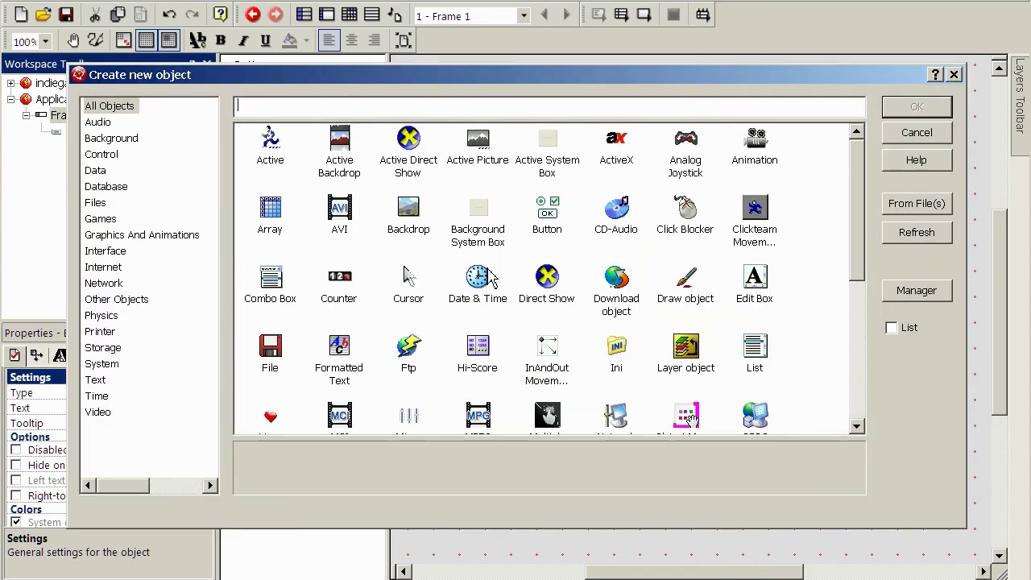
Browse the Games, Internet, Printer and System categories, then scroll through all objects
left_click(103, 220)
left_click(103, 266)
left_click(100, 332)
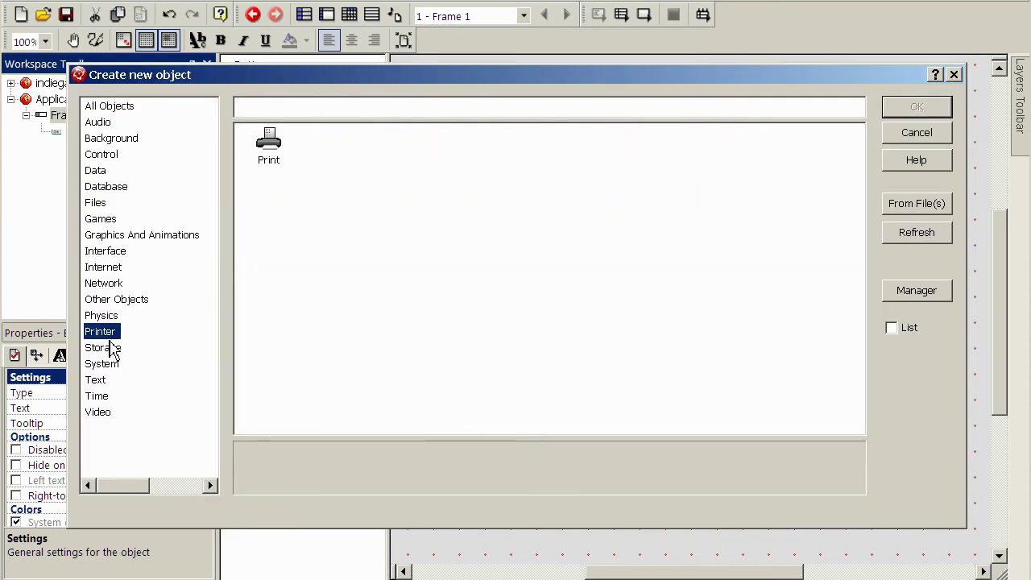
left_click(105, 363)
left_click(128, 108)
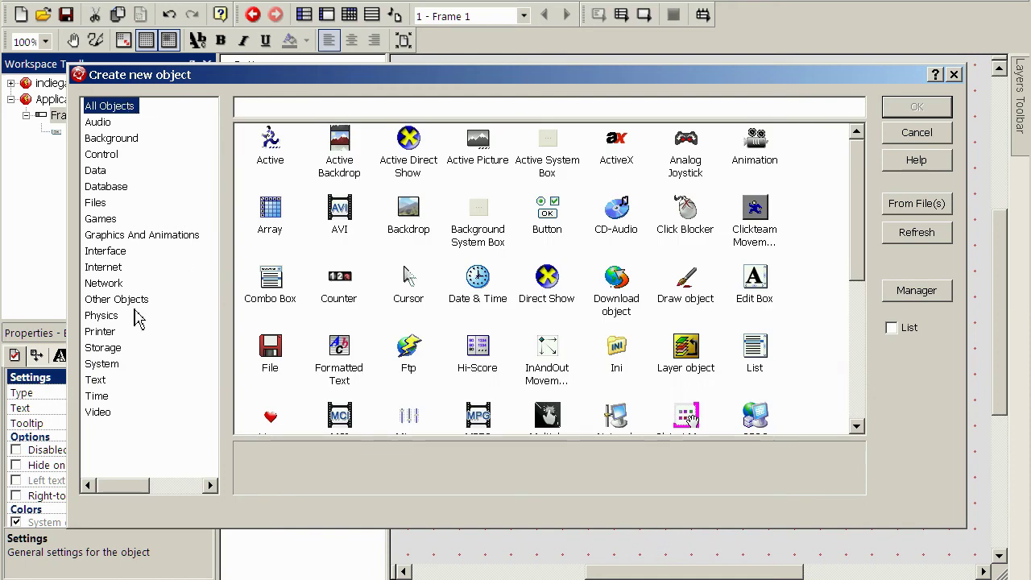
scroll(582, 345, "down", 4)
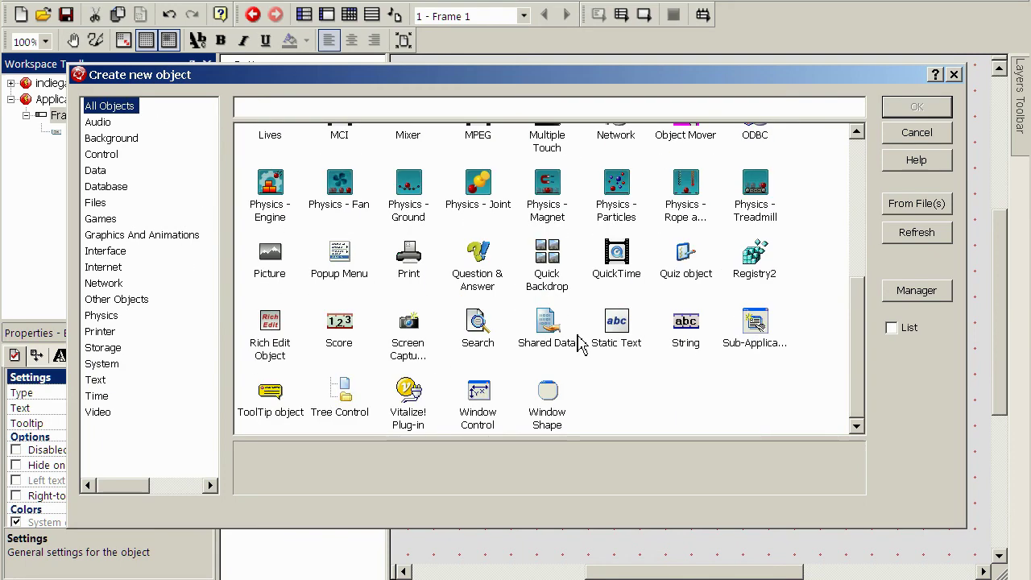
scroll(582, 345, "up", 5)
scroll(582, 345, "down", 3)
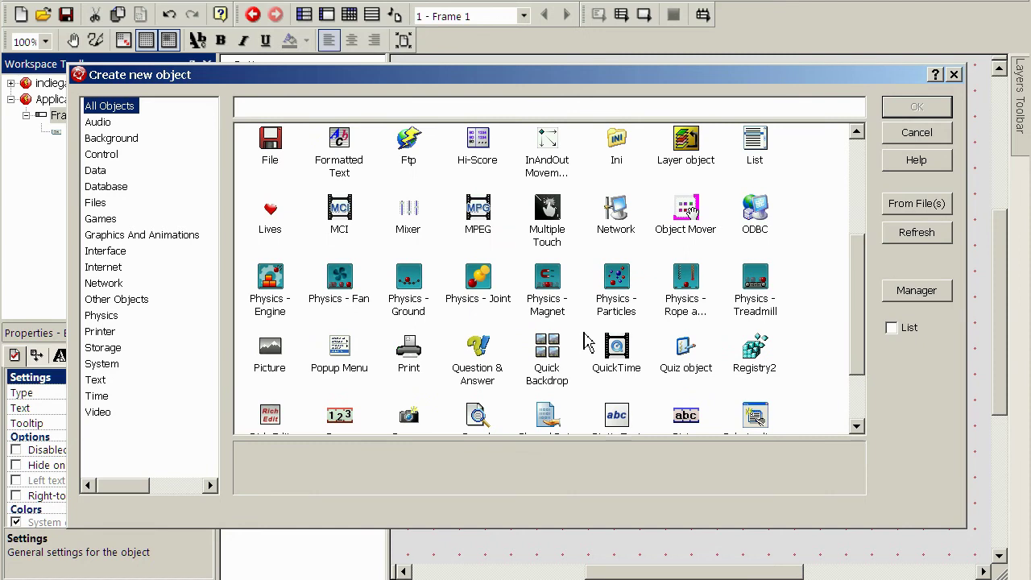
scroll(523, 286, "up", 2)
scroll(522, 286, "up", 1)
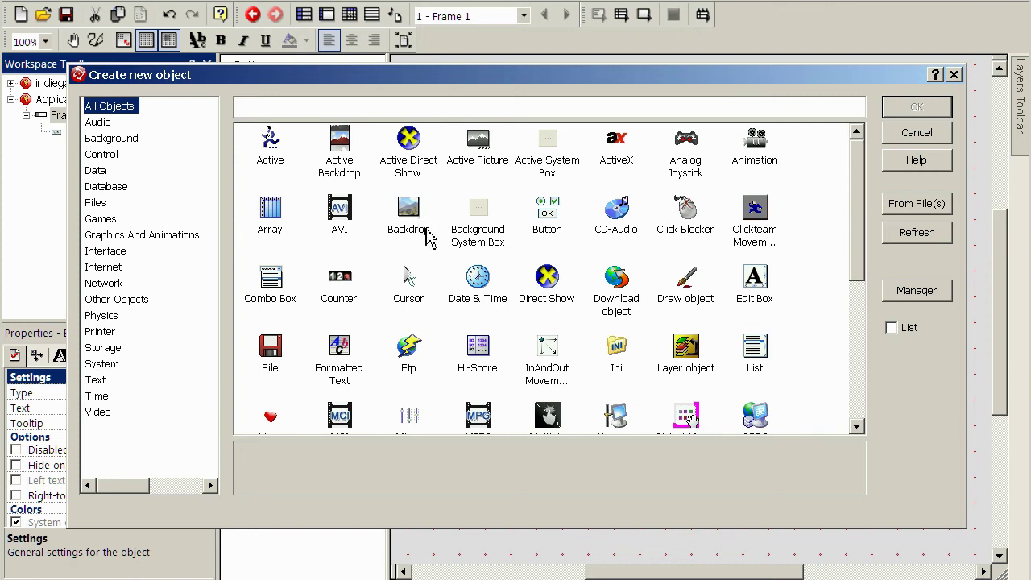
scroll(427, 237, "down", 5)
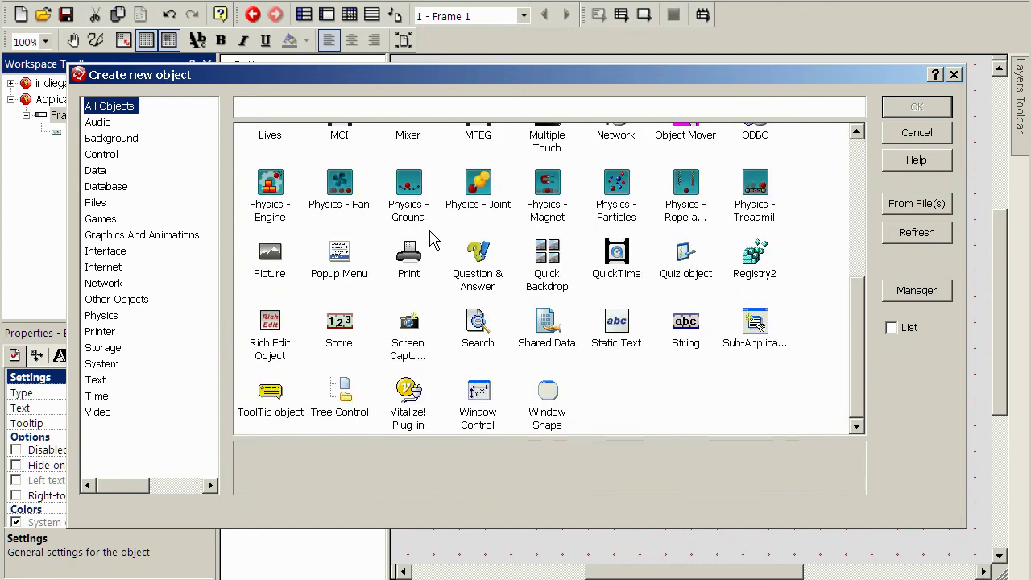
scroll(430, 237, "up", 5)
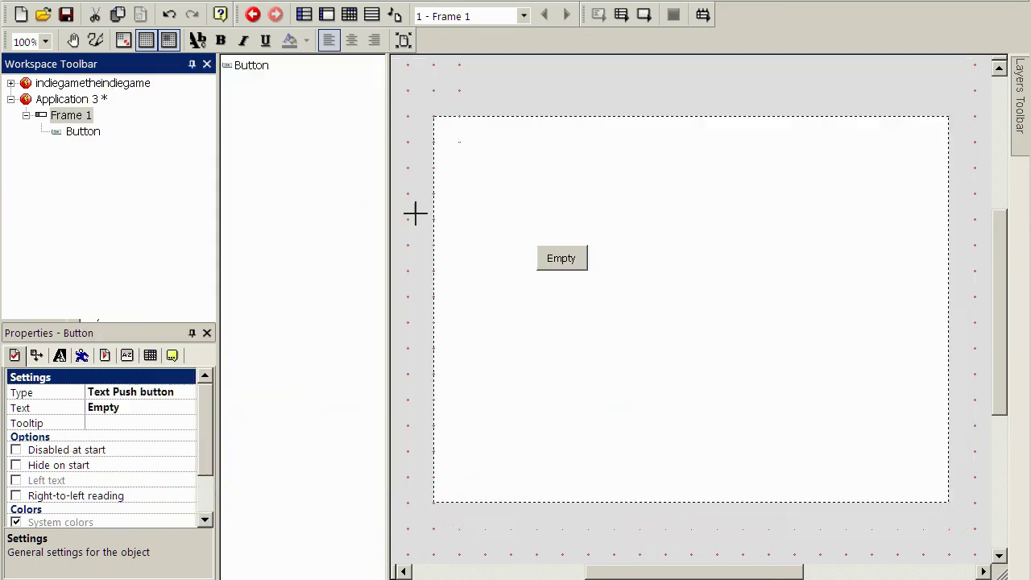
Place the Backdrop at Frame 1's top-left corner and close its image editor unchanged
left_click(435, 120)
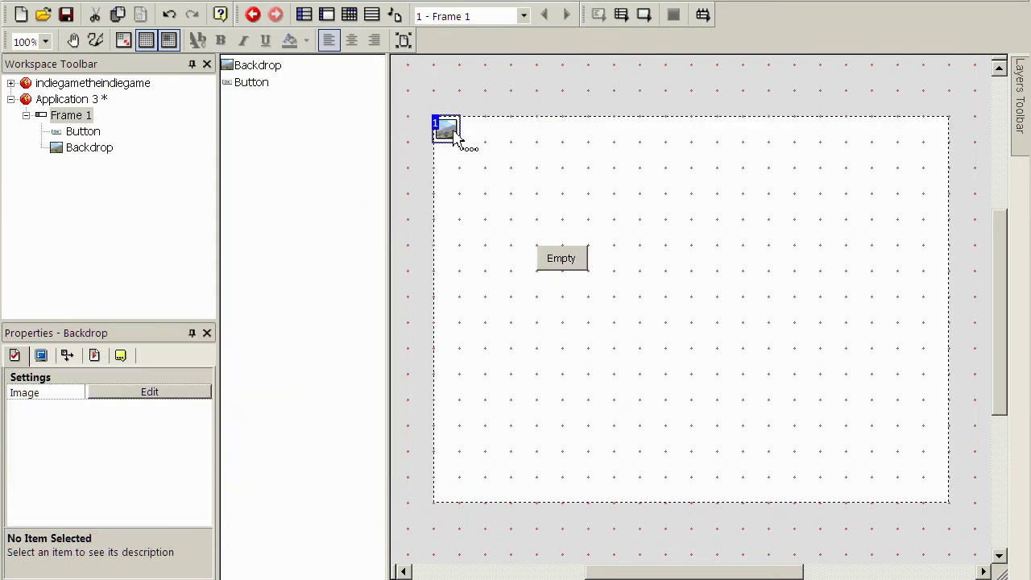
left_click(84, 153)
right_click(87, 161)
left_click(120, 163)
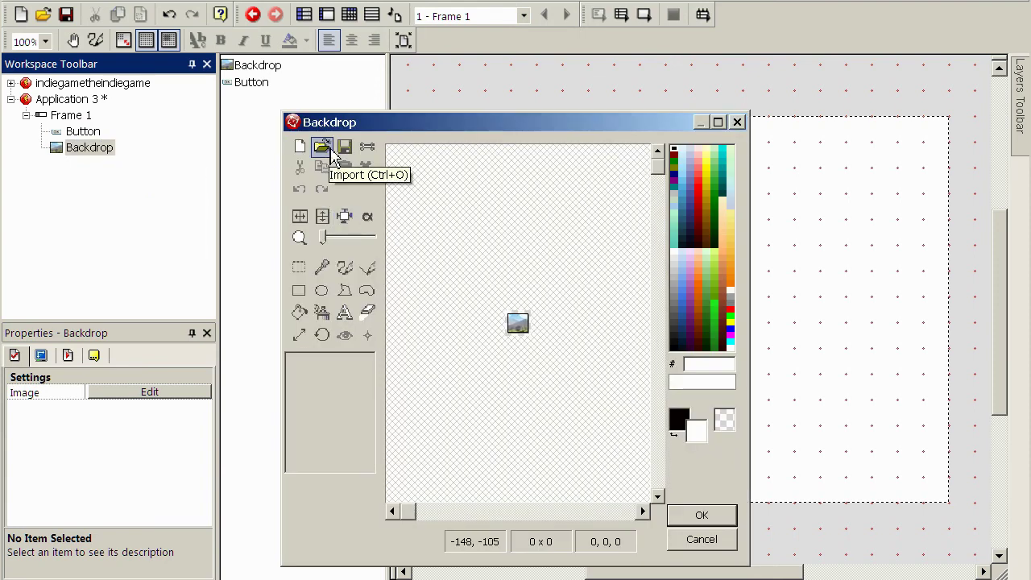
left_click(741, 122)
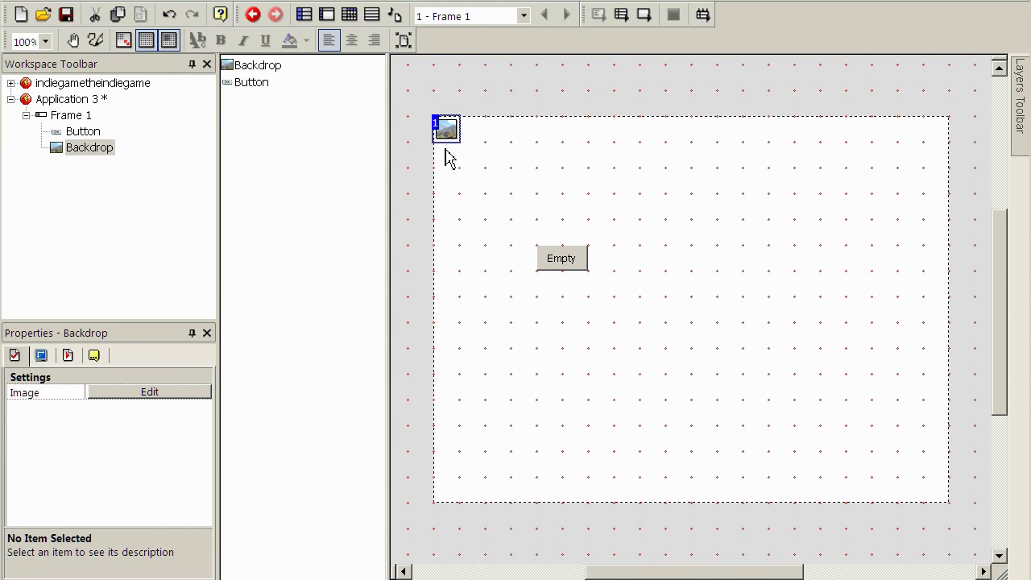
Show the indiegametheindiegame application's properties: 16 million colors, Windows EXE build, Normal compression
left_click(92, 87)
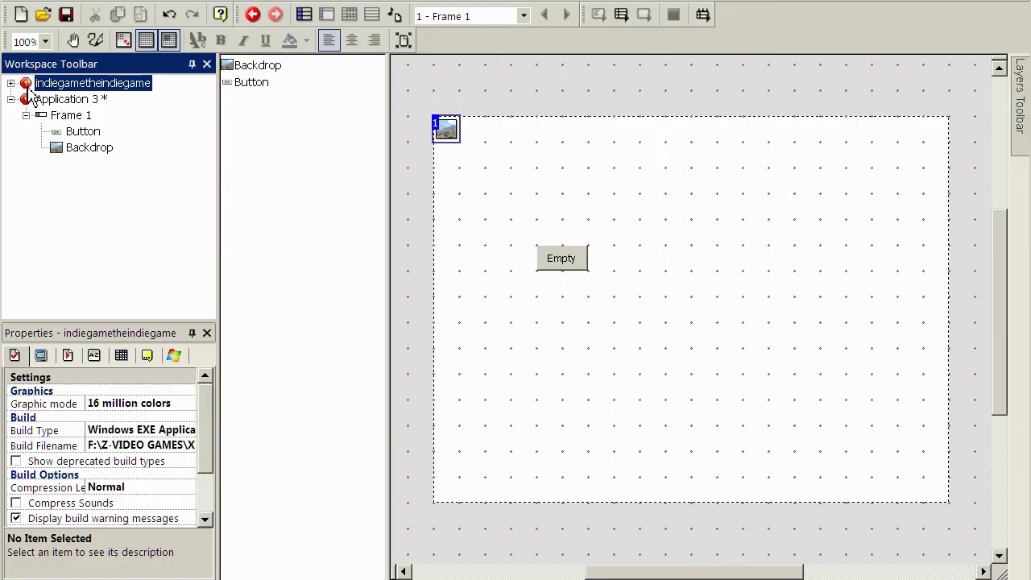